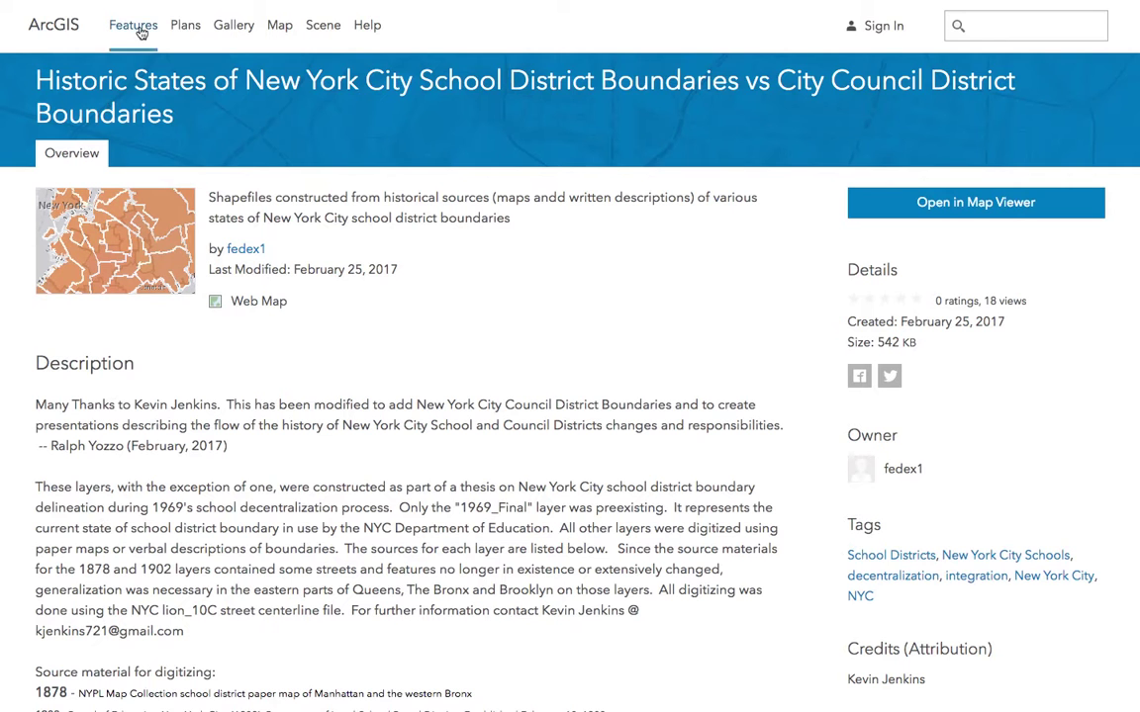
Step: Switch to the NYC school district web map tab and show its layer list
mouse_move(163, 4)
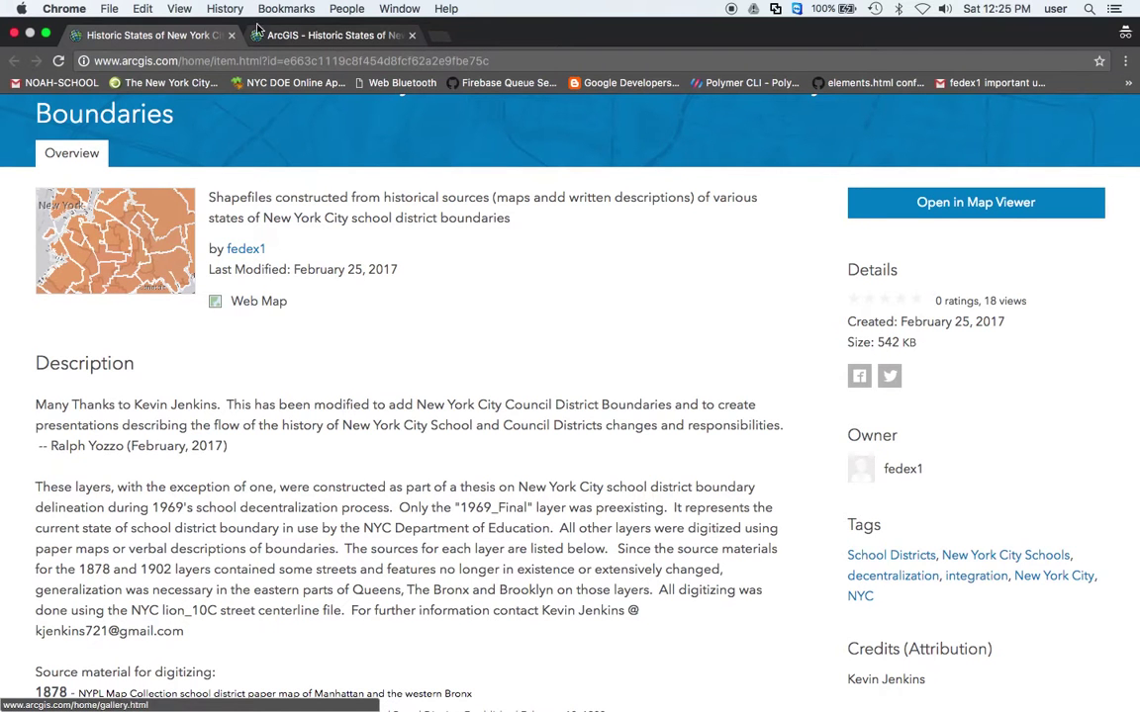
left_click(291, 38)
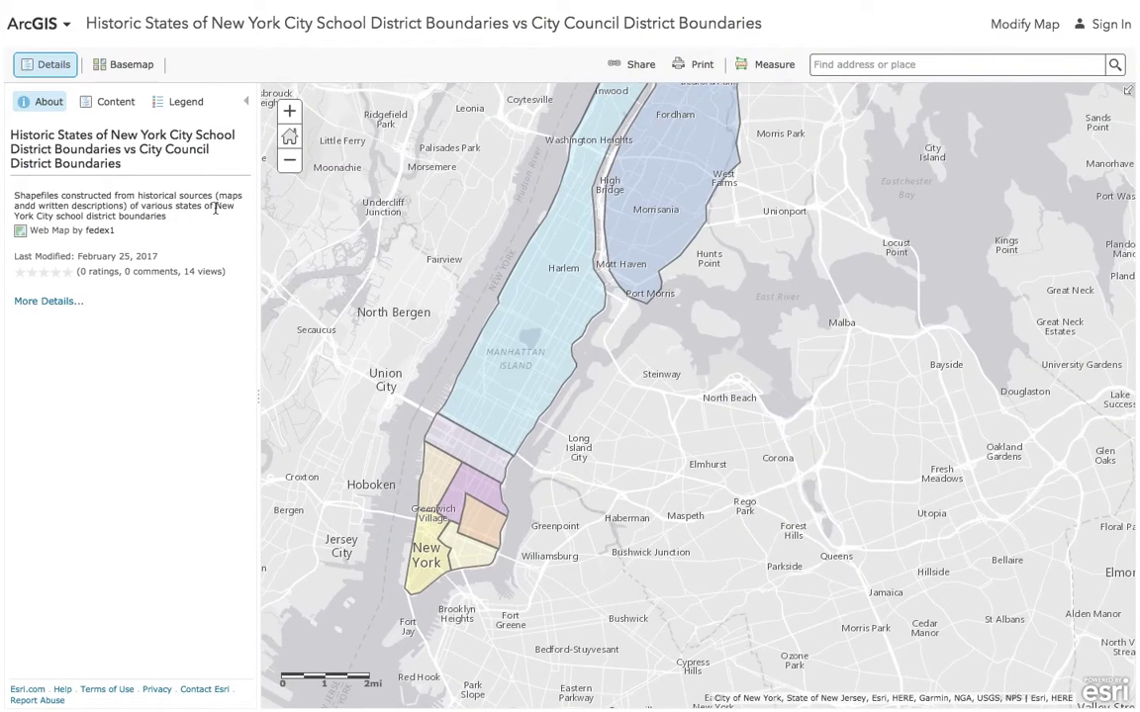
left_click(106, 105)
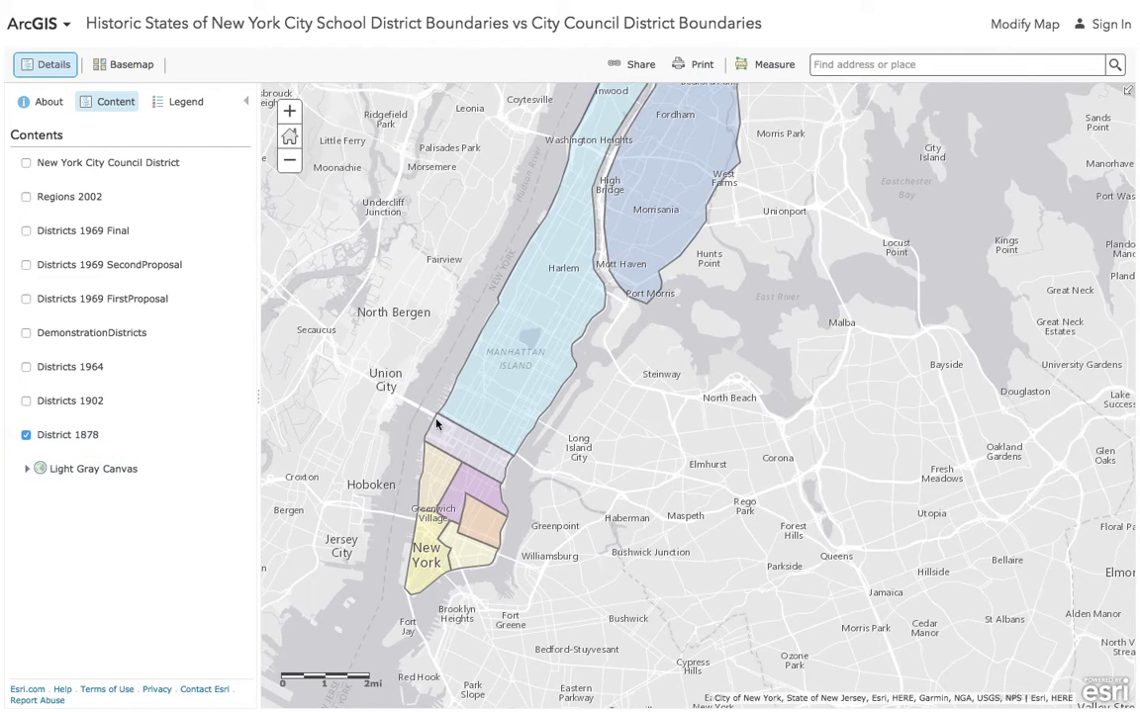
Step: Pan the map up and right, then turn on the Districts 1902 layer
left_click_drag(412, 447, 375, 479)
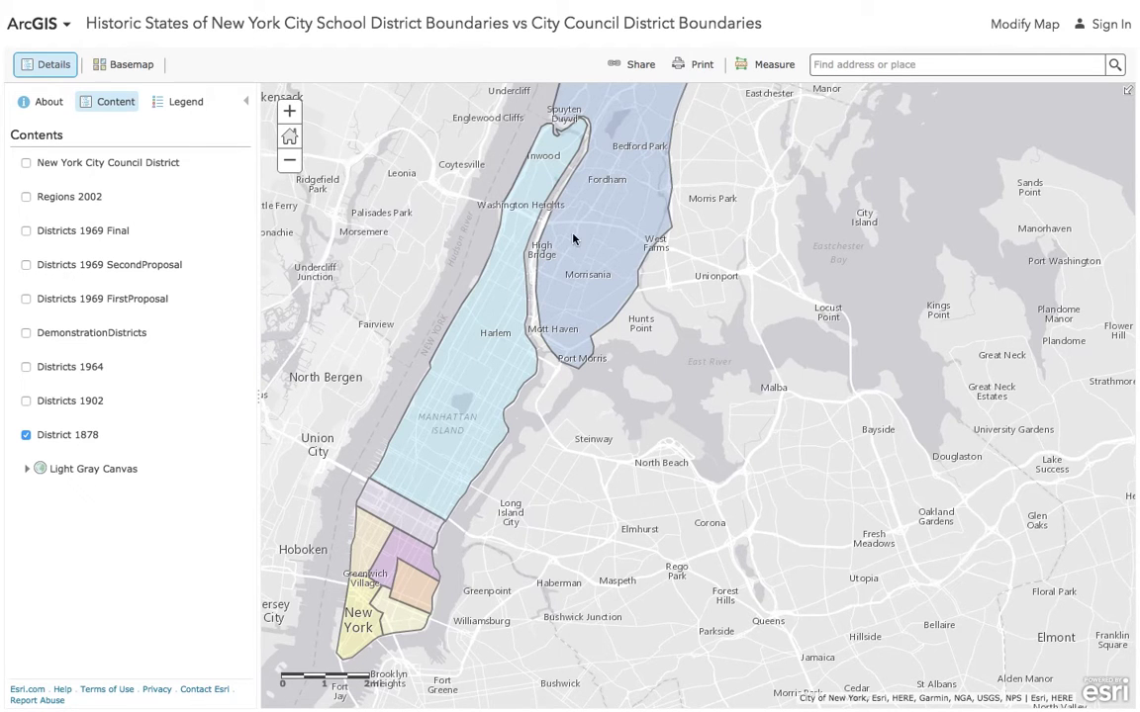
left_click_drag(564, 277, 597, 203)
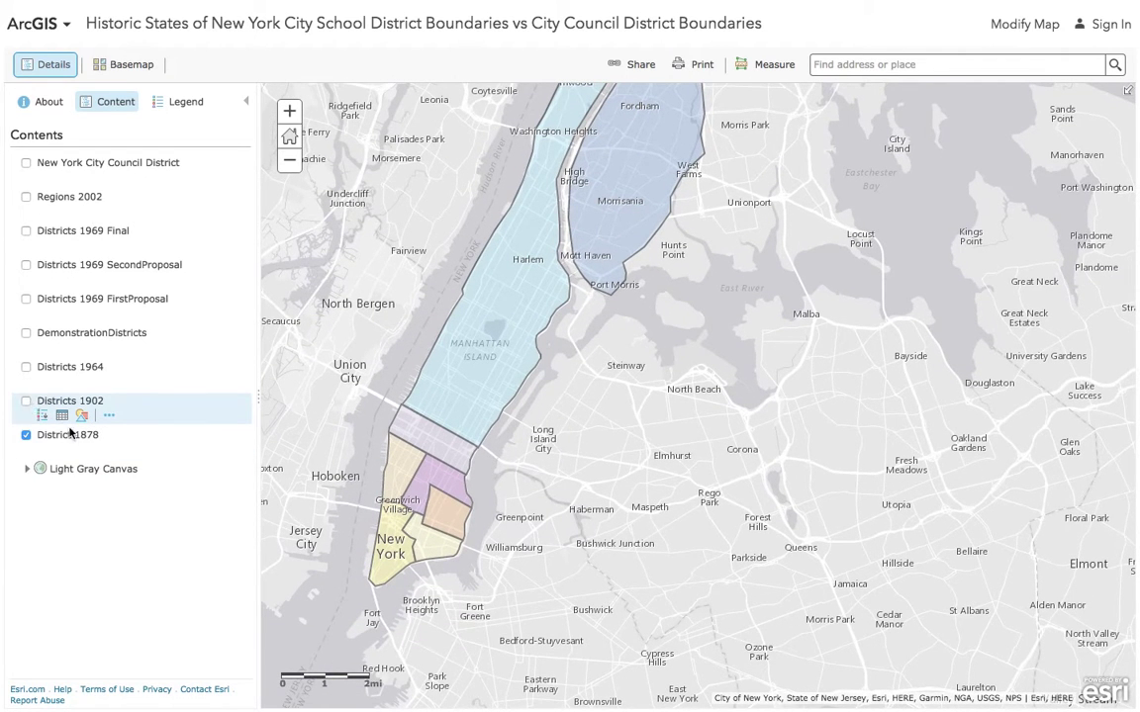
left_click(26, 401)
Step: Hide District 1878, pan toward Brooklyn to review Districts 1902, then hide Districts 1902
left_click(26, 434)
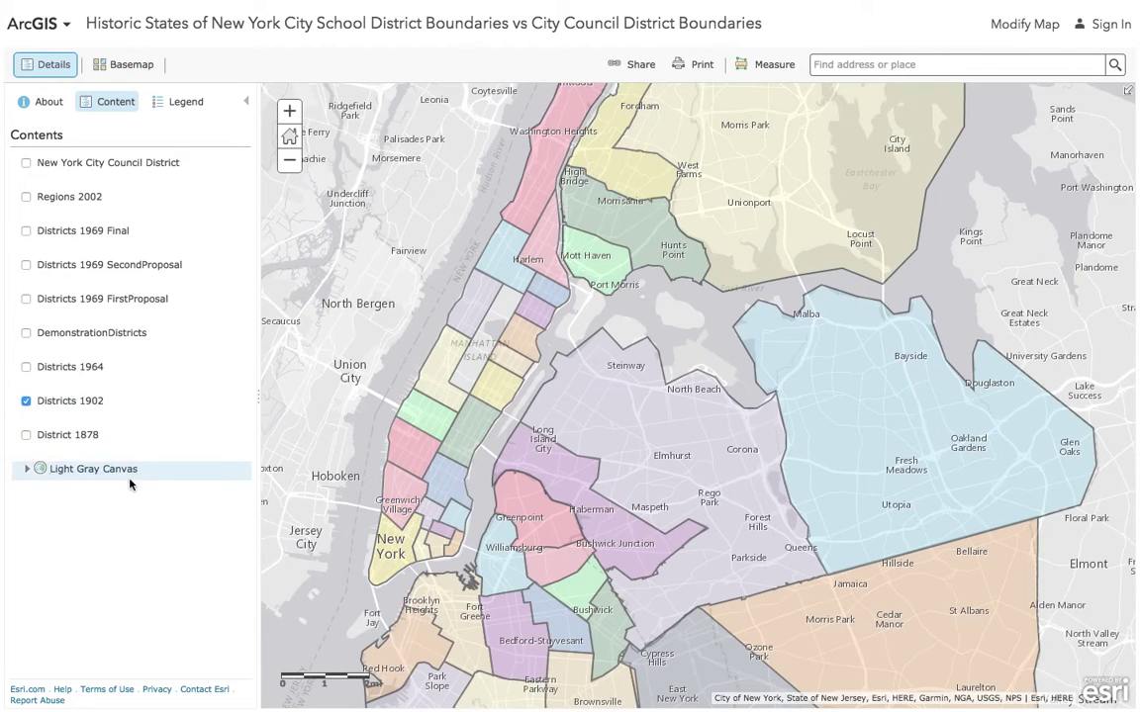
left_click_drag(512, 407, 548, 352)
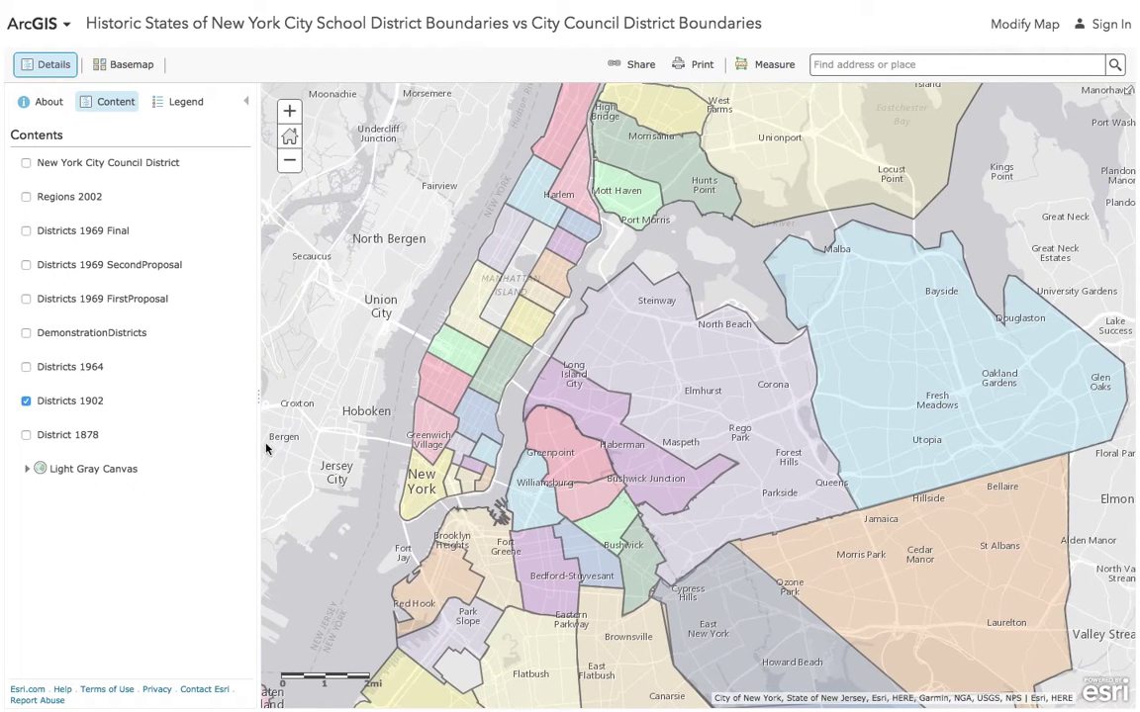
mouse_move(30, 401)
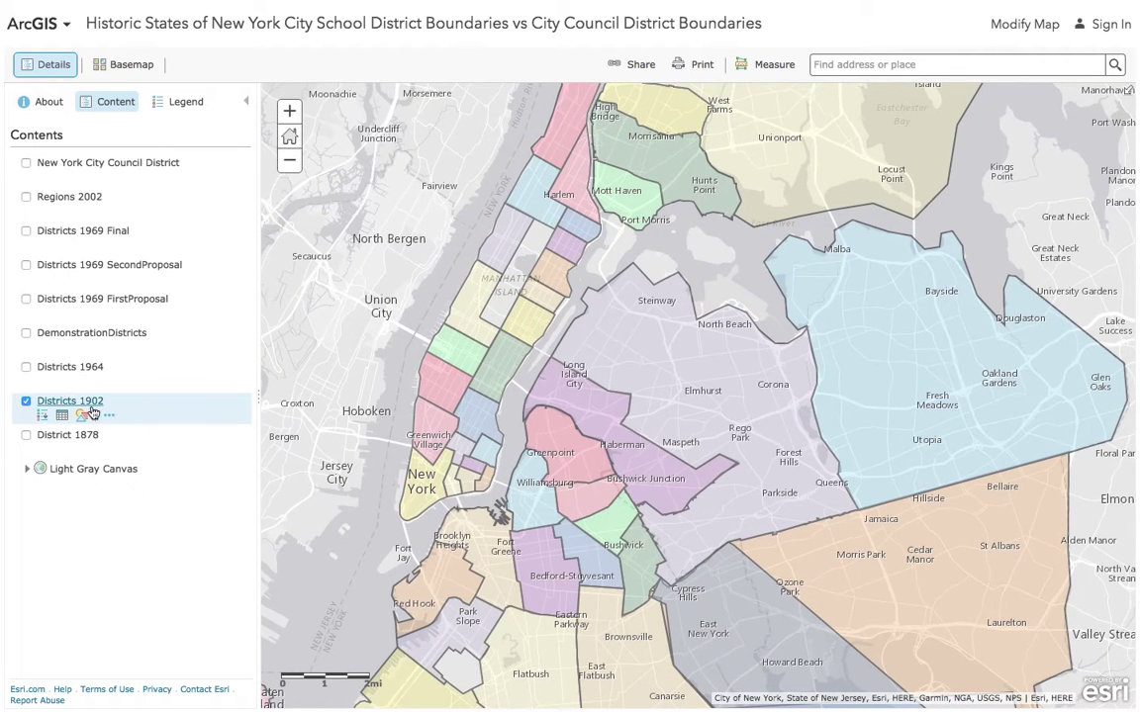
left_click(26, 402)
mouse_move(30, 370)
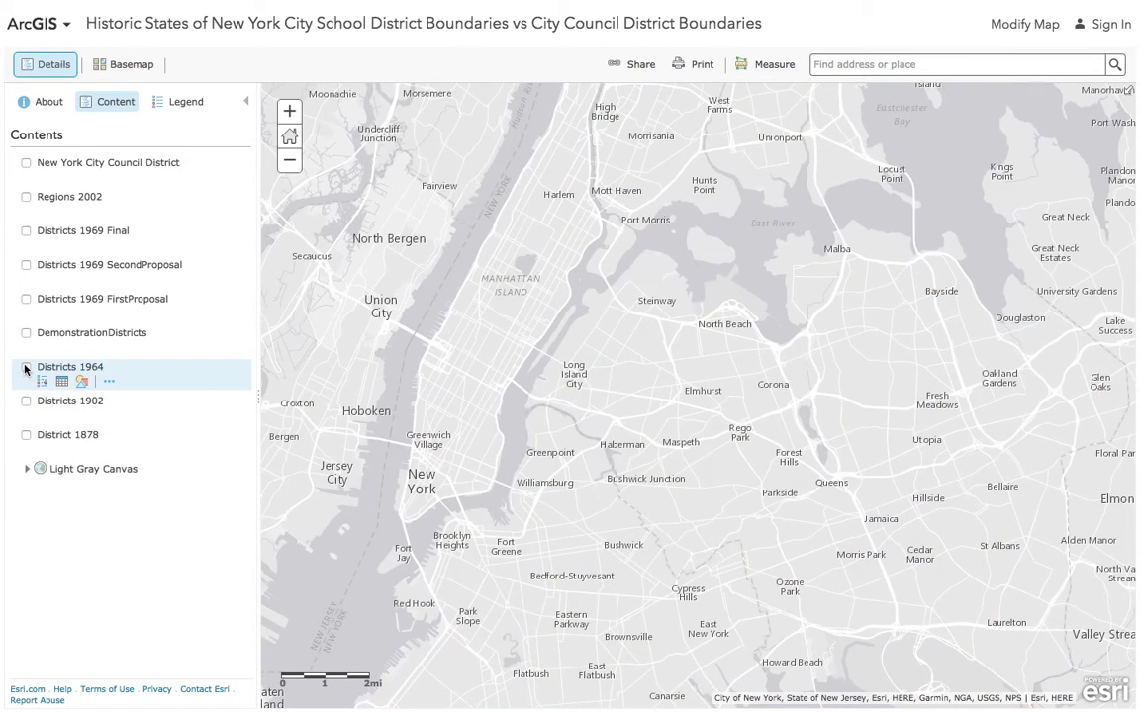
left_click(26, 367)
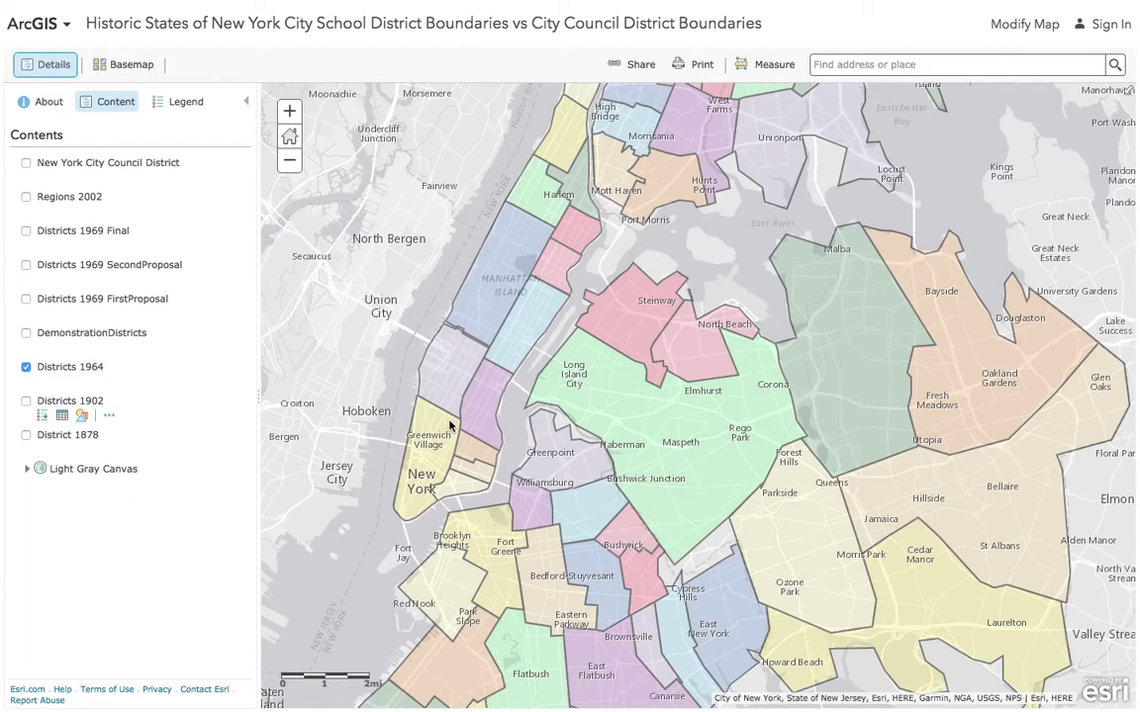
left_click_drag(493, 432, 479, 348)
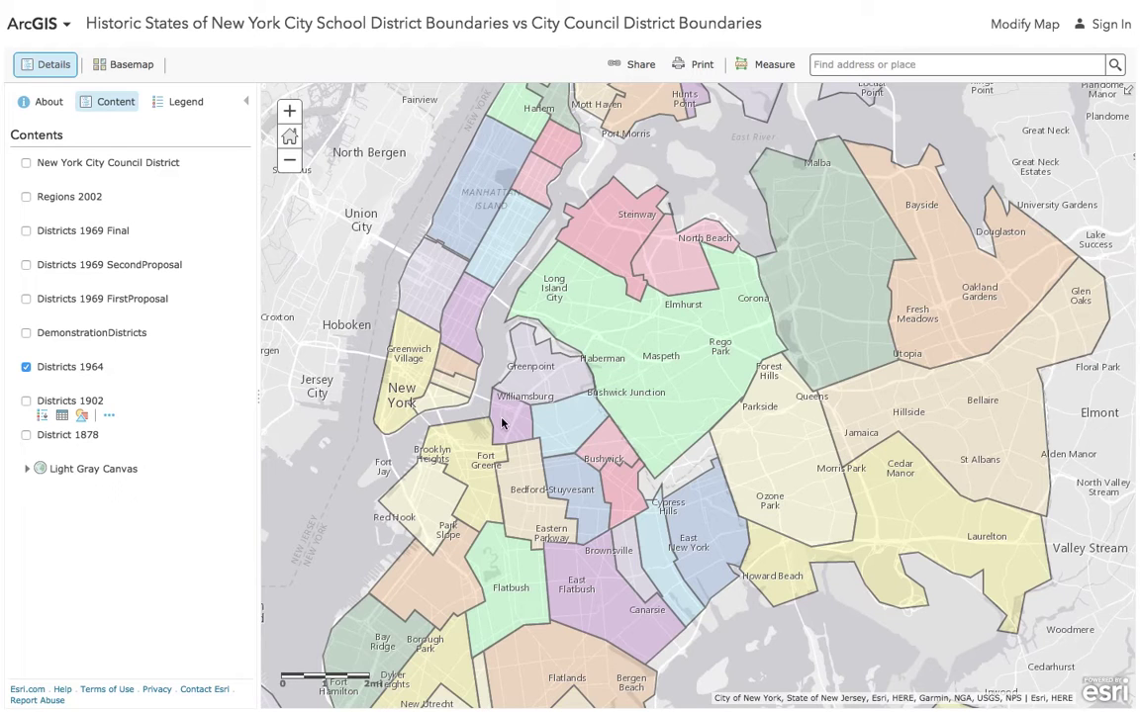
left_click(26, 367)
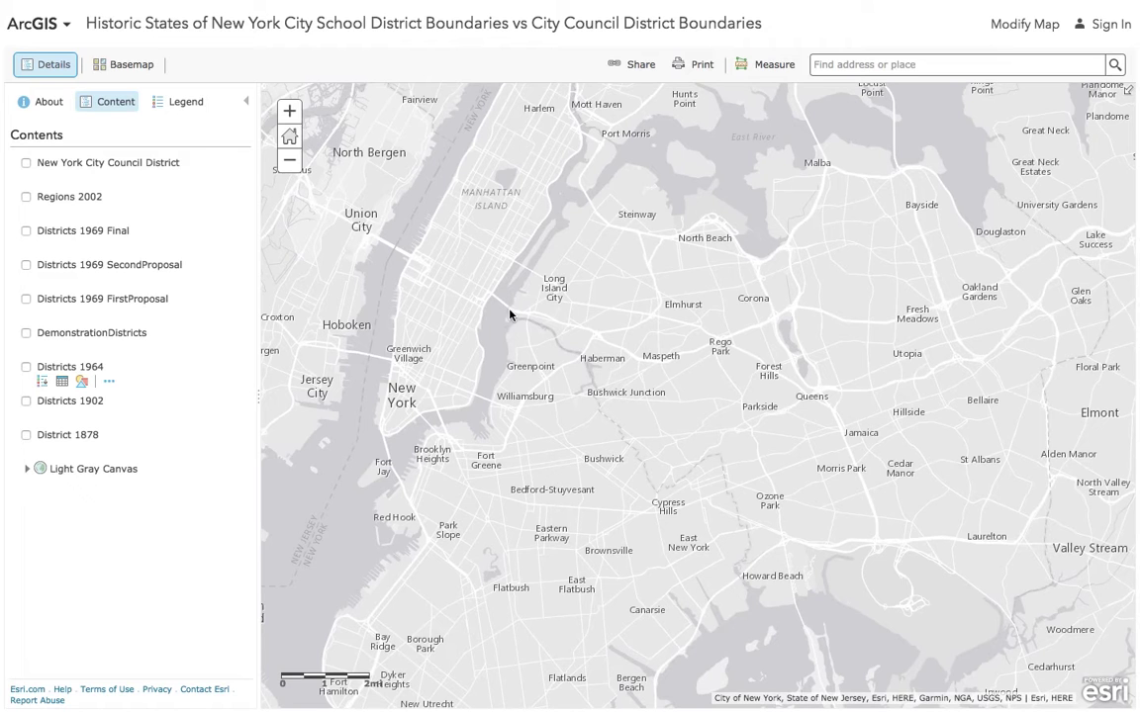
Step: Zoom in two levels centred on Bushwick and show Districts 1969 FirstProposal
left_click(288, 117)
left_click(288, 117)
left_click_drag(589, 316, 685, 292)
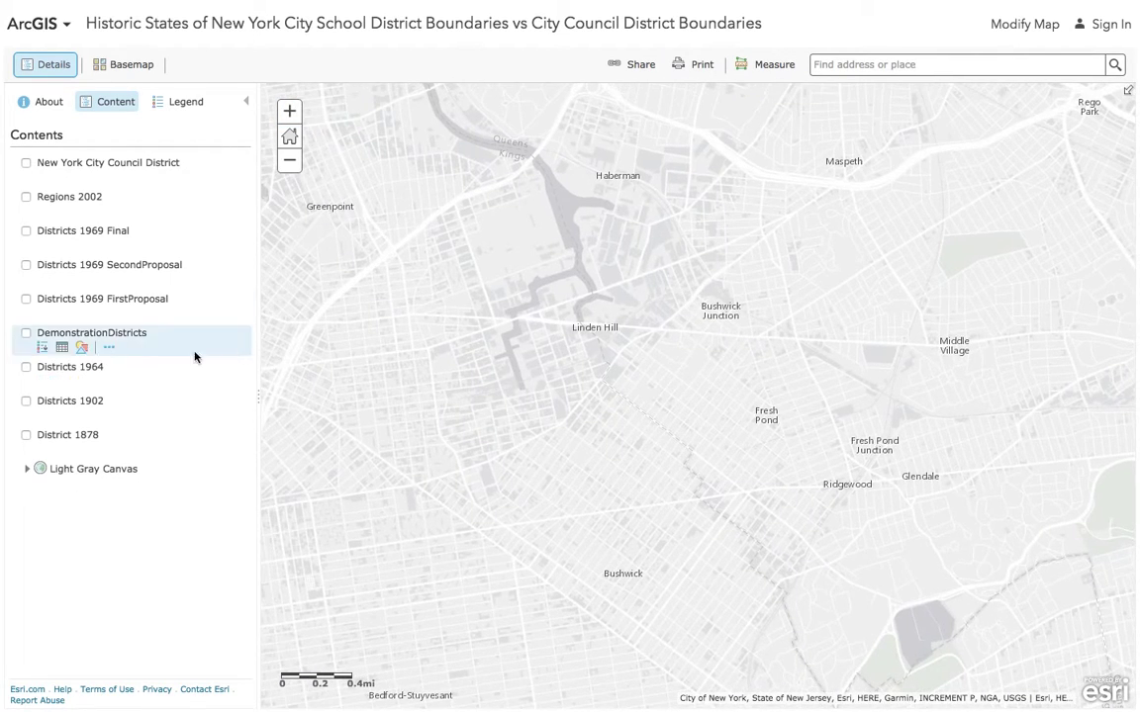
left_click(26, 301)
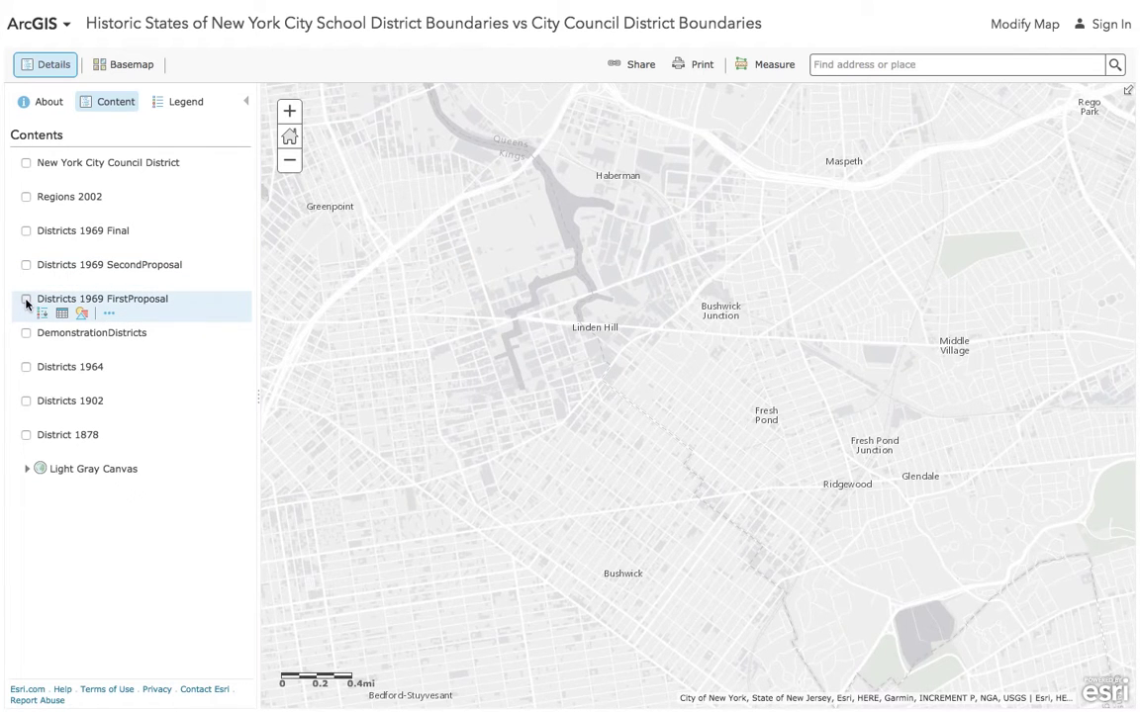
Step: Pan to Bedford-Stuyvesant and Eastern Parkway and show Districts 1969 SecondProposal
left_click_drag(492, 374, 565, 310)
left_click_drag(465, 404, 477, 329)
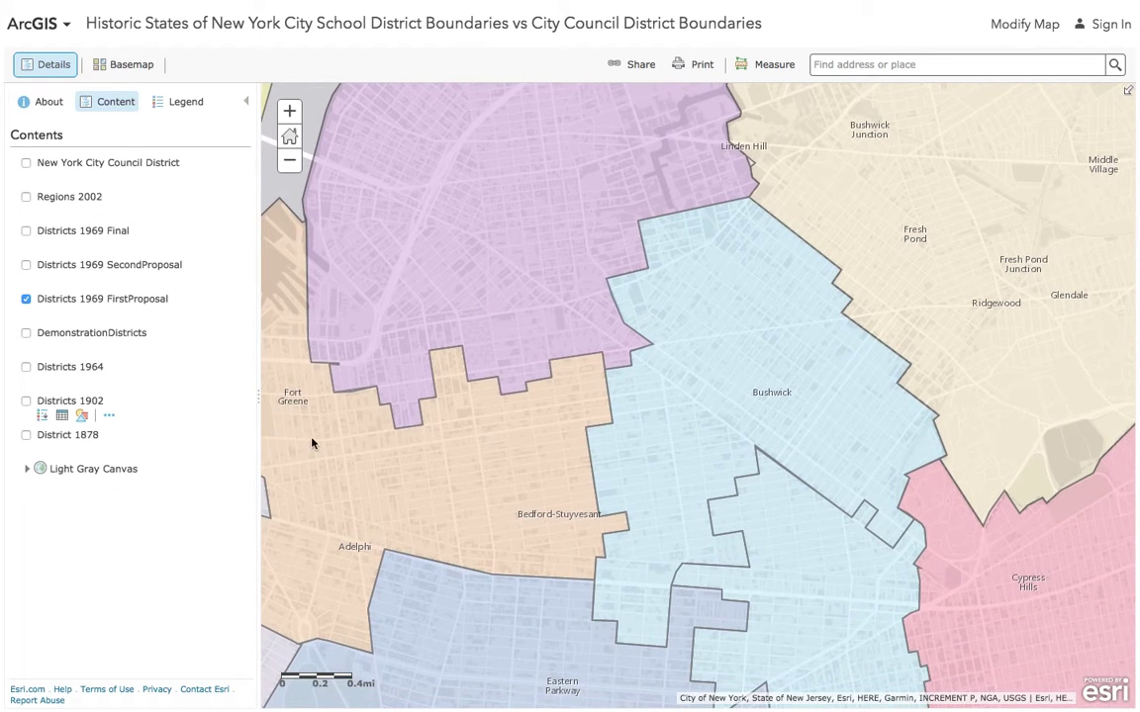
left_click(26, 265)
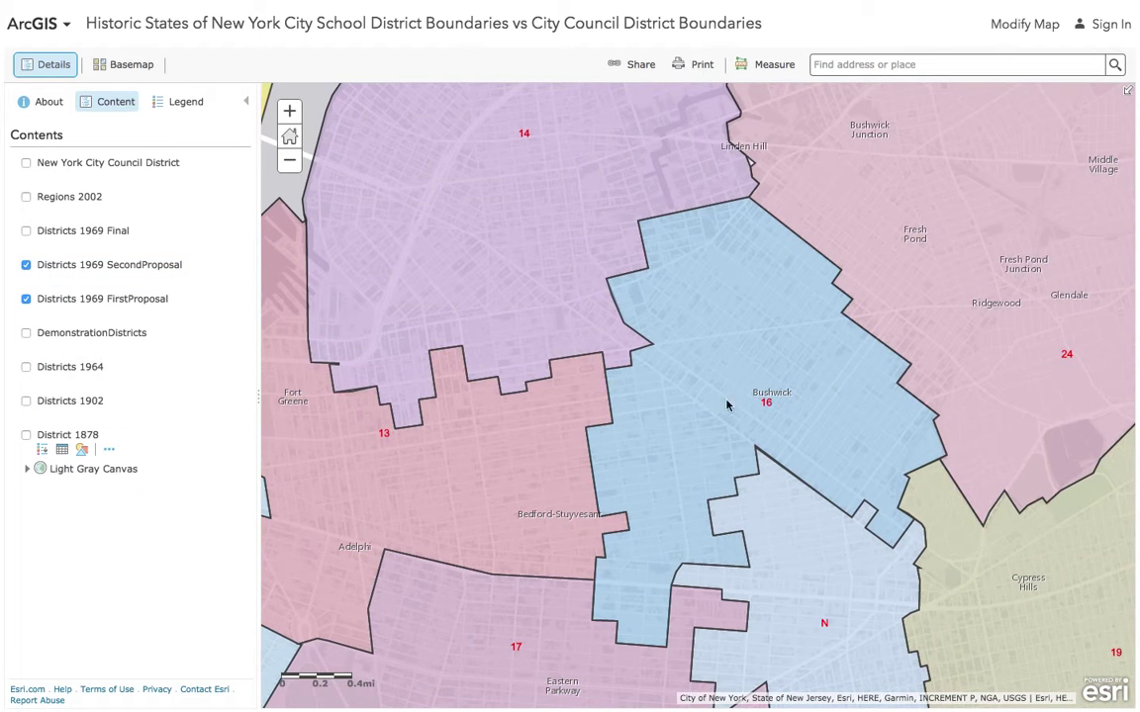
Step: Hide Districts 1969 FirstProposal, nudge the map, and show Districts 1969 Final
left_click(26, 299)
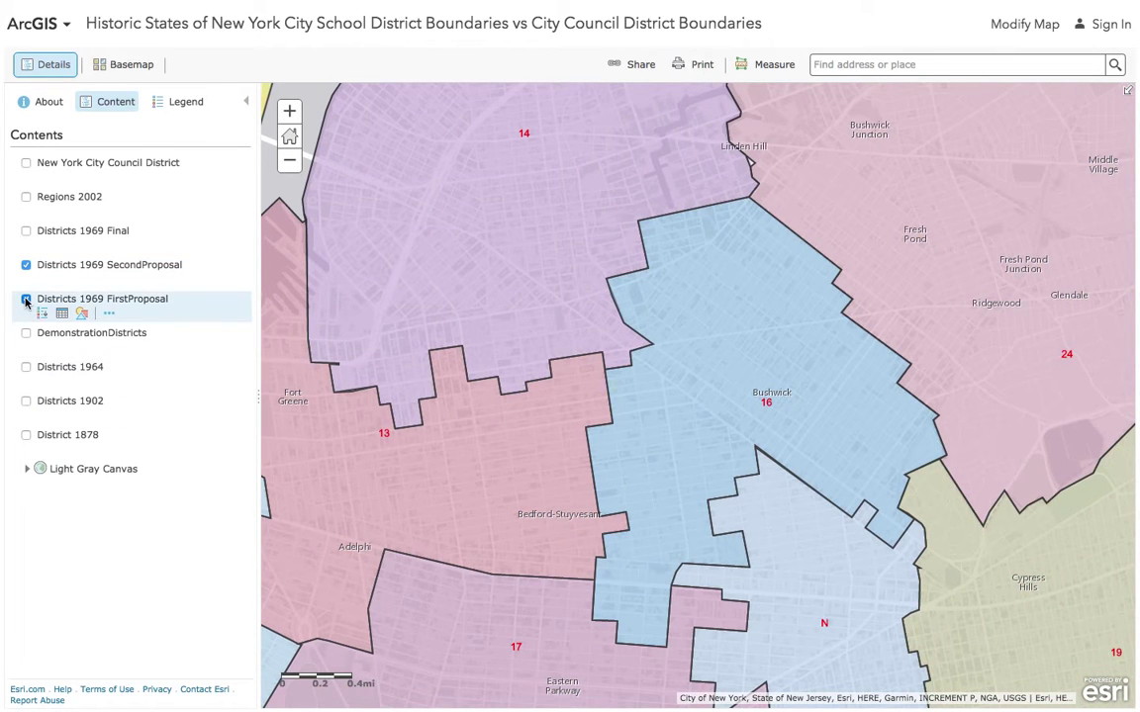
left_click_drag(610, 443, 577, 425)
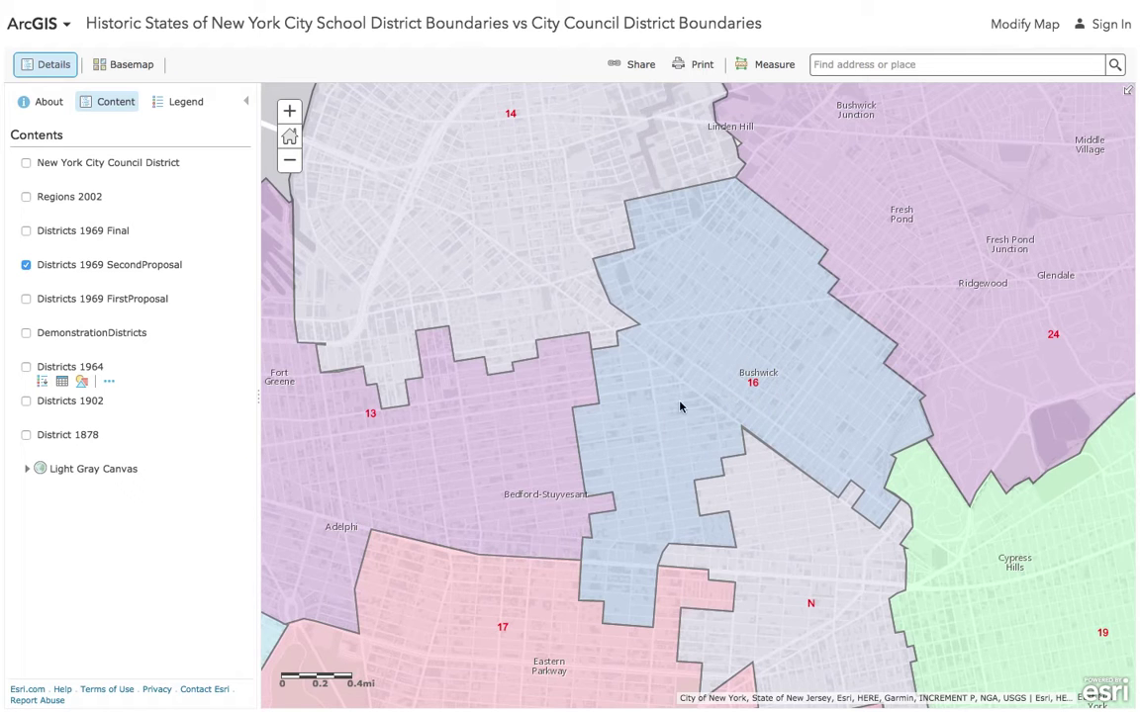
left_click(26, 231)
Step: Hide Districts 1969 SecondProposal, leaving Districts 1969 Final alone
left_click(27, 265)
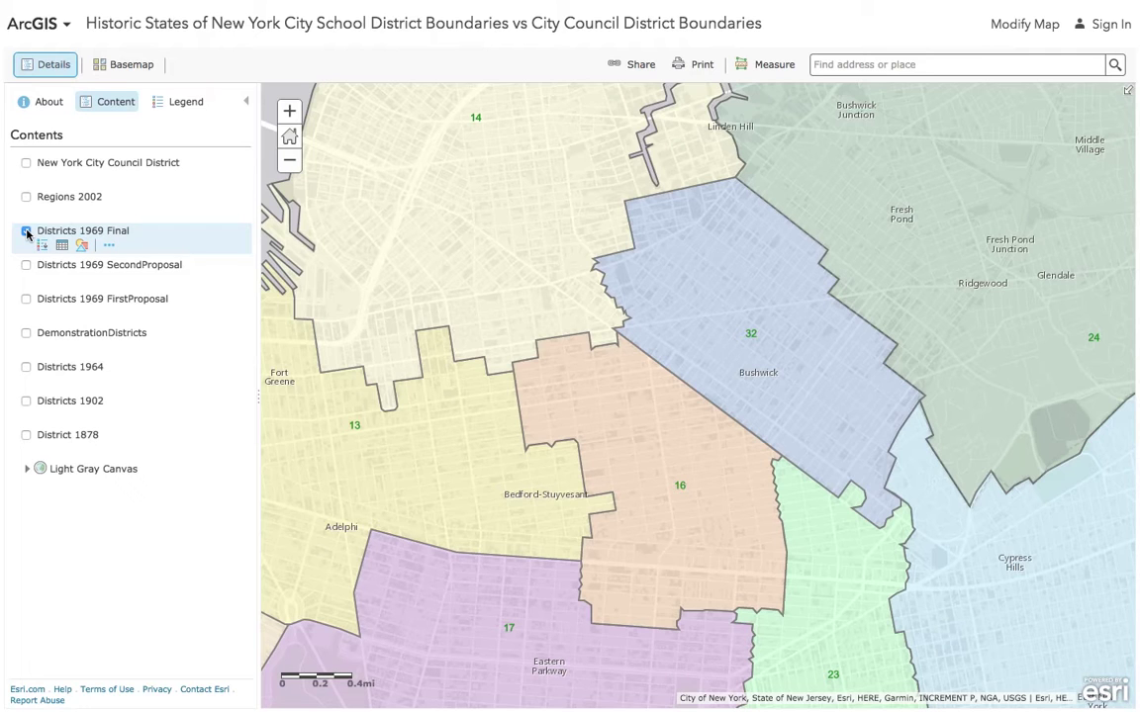
Step: Overlay New York City Council District, pan to Fort Greene, and toggle it off and on
left_click(27, 164)
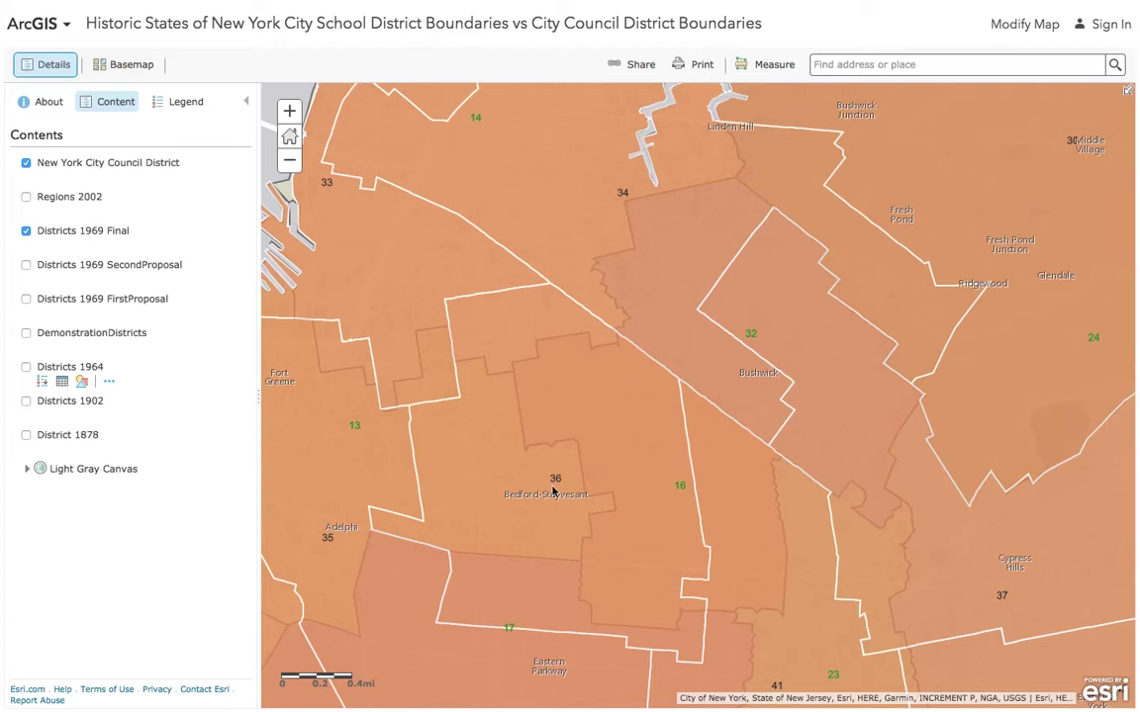
left_click_drag(549, 482, 551, 480)
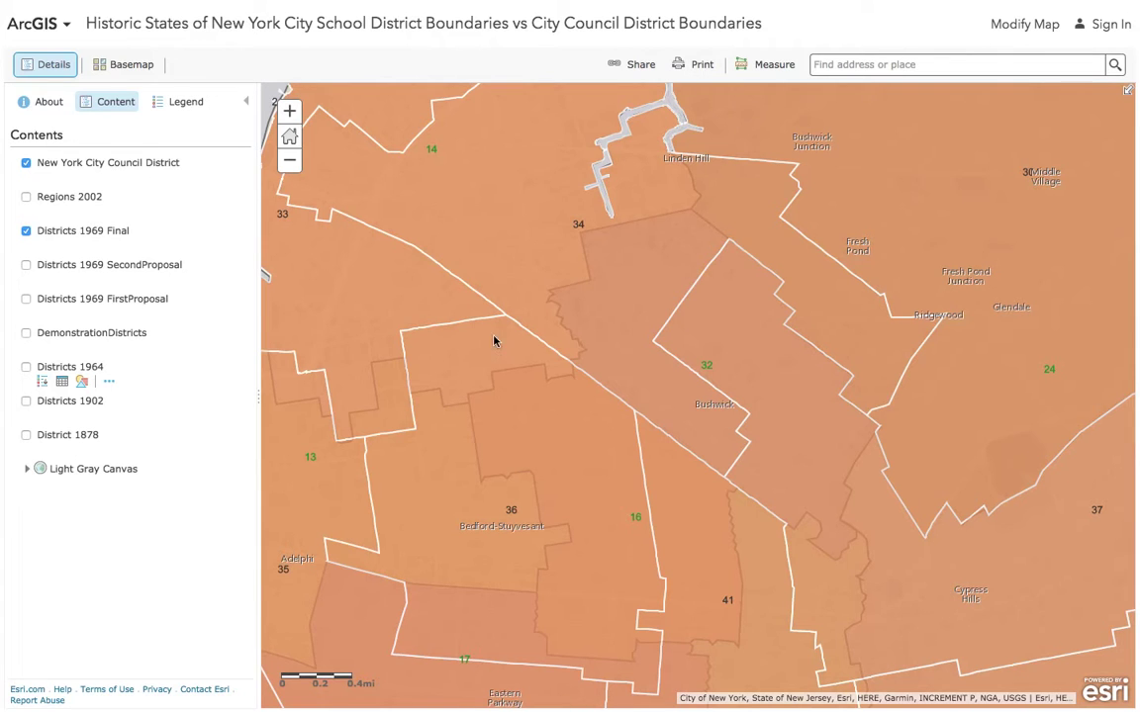
left_click_drag(480, 390, 600, 322)
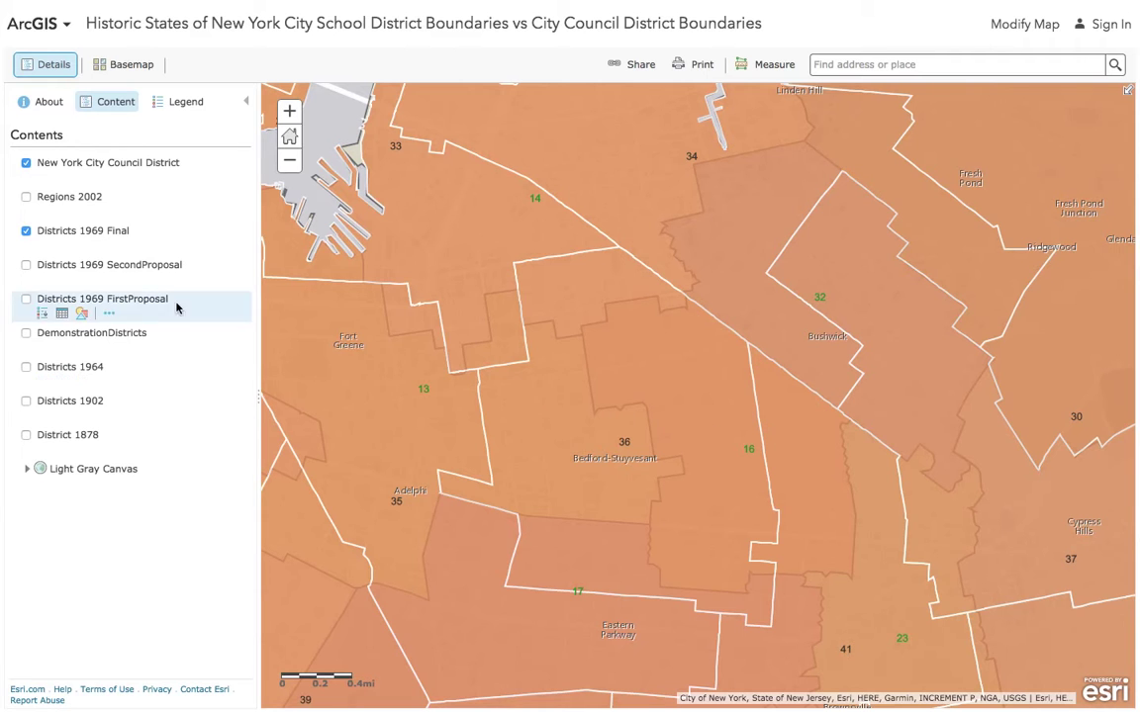
left_click(26, 163)
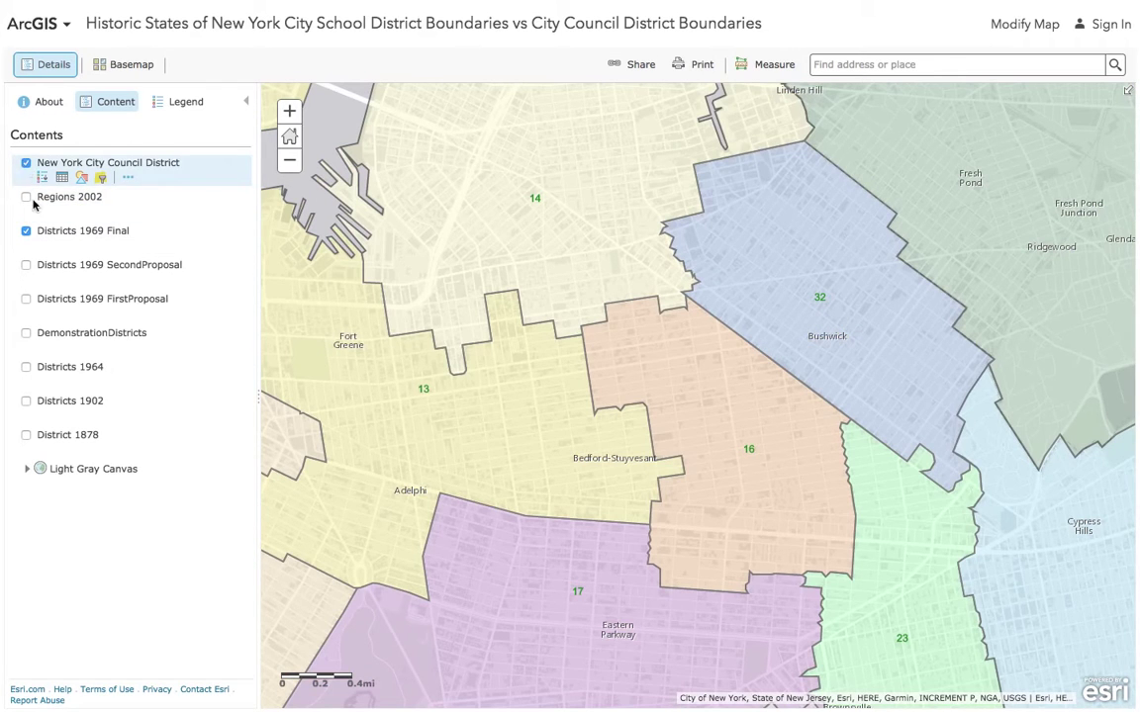
left_click(26, 164)
Step: Toggle Districts 1969 Final off and back on around Fort Greene, then hide the council districts
left_click(27, 232)
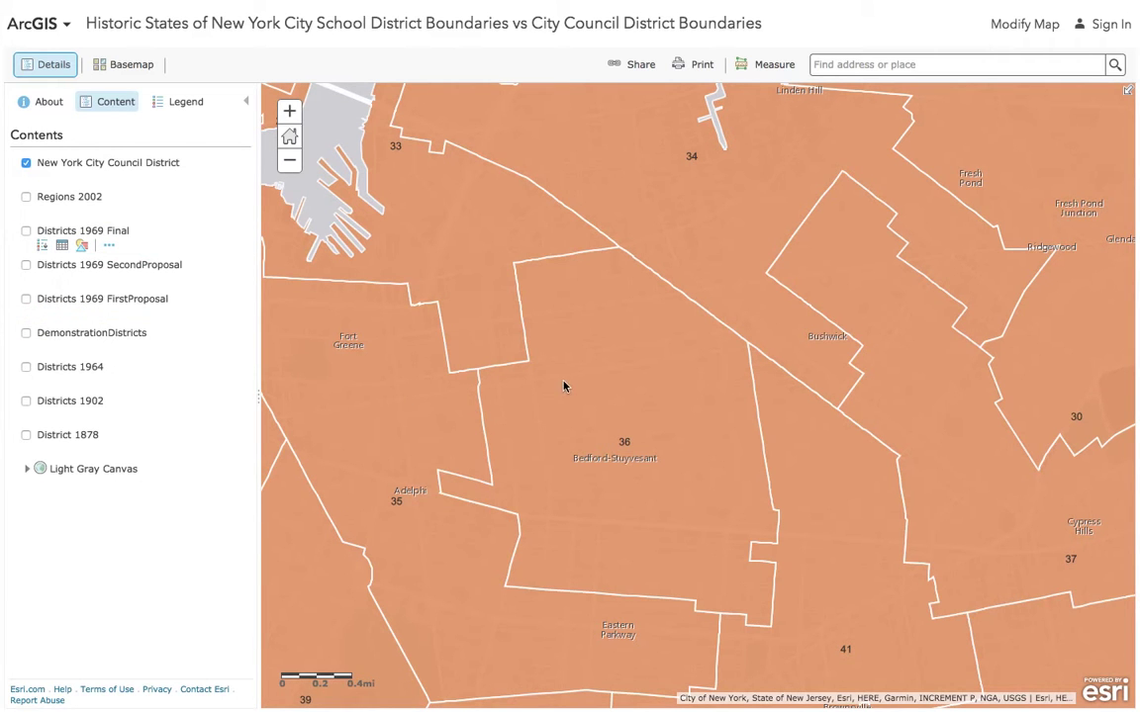
left_click_drag(552, 436, 571, 406)
left_click_drag(509, 372, 587, 423)
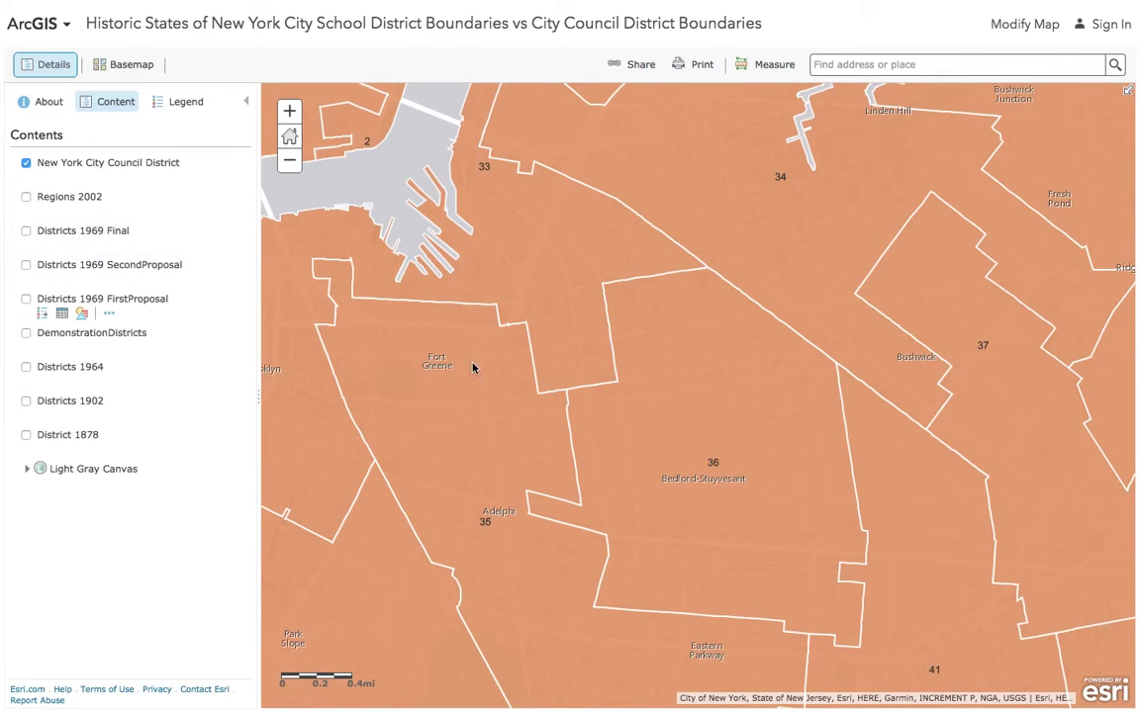
left_click(26, 232)
left_click(26, 163)
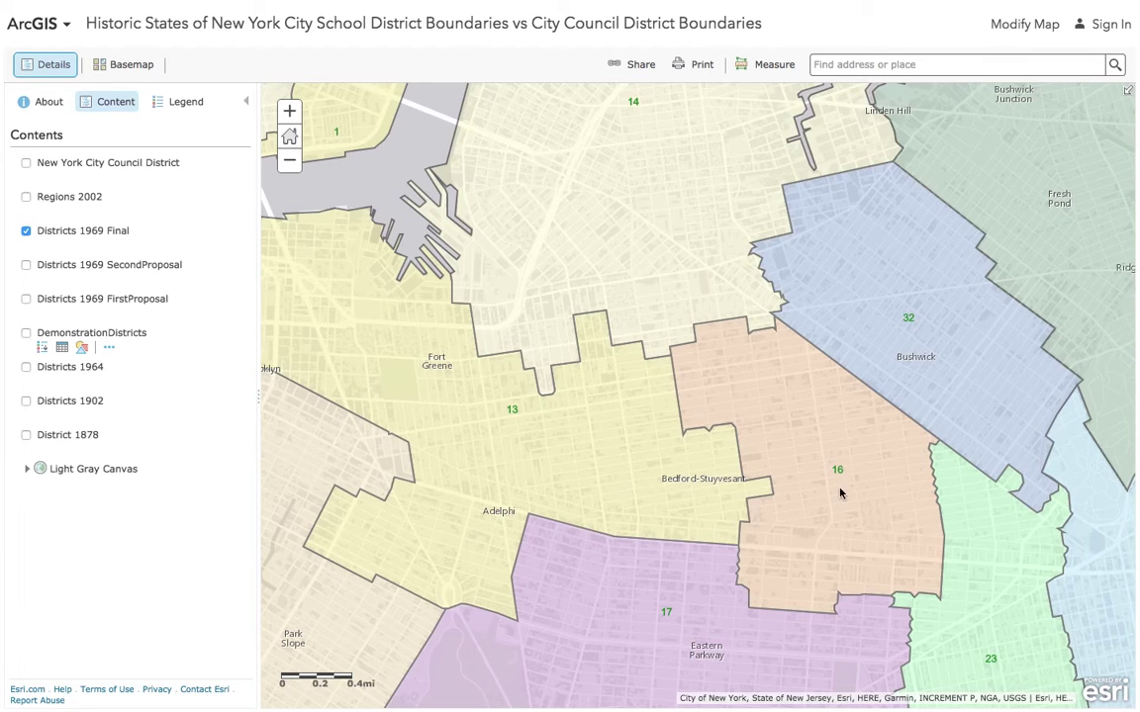
Step: Zoom out one level and pan to frame Manhattan, the East River and Brooklyn's districts
left_click_drag(722, 423, 869, 509)
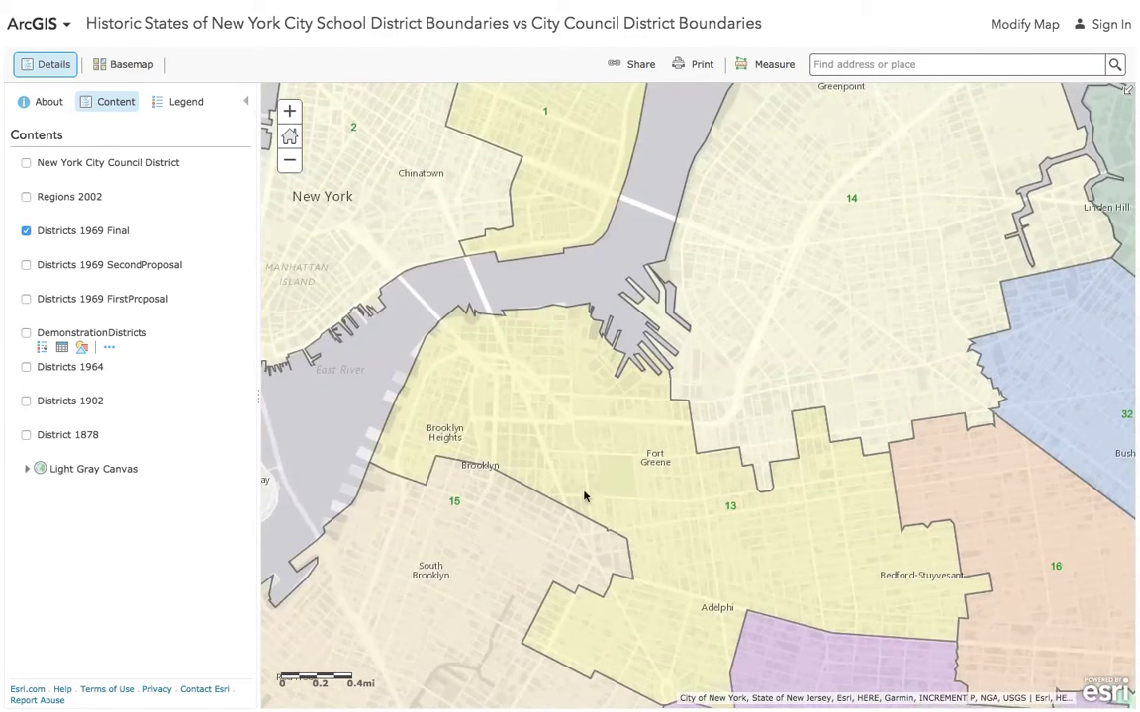
left_click(289, 160)
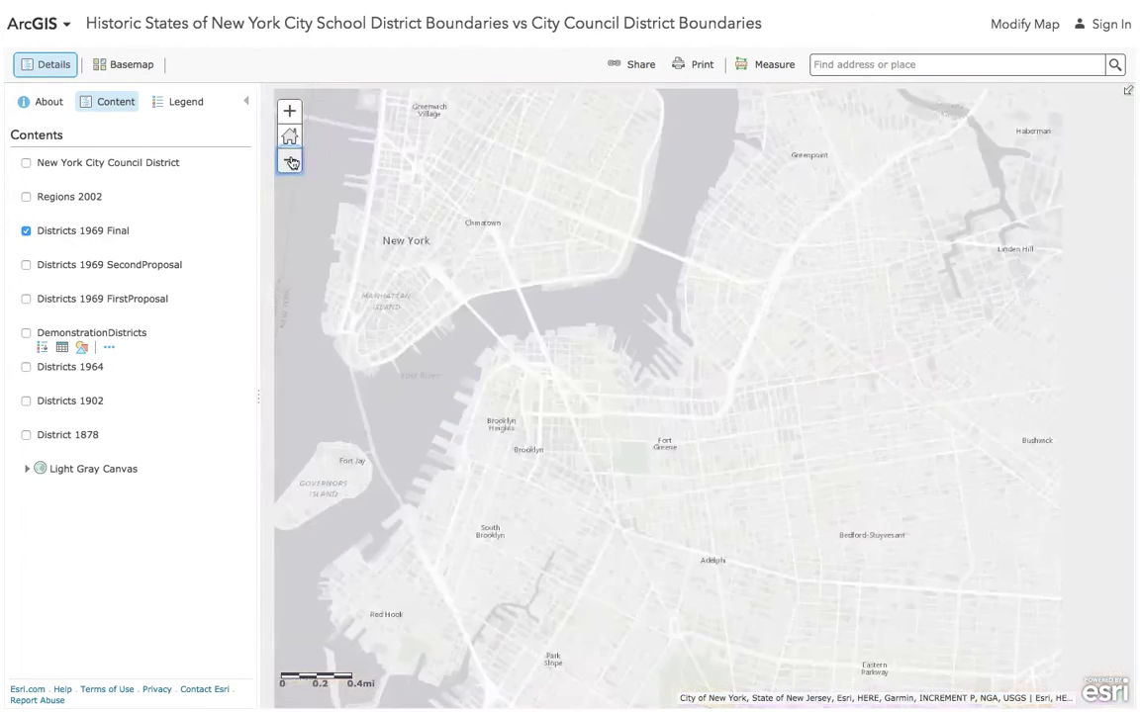
left_click_drag(600, 309, 509, 531)
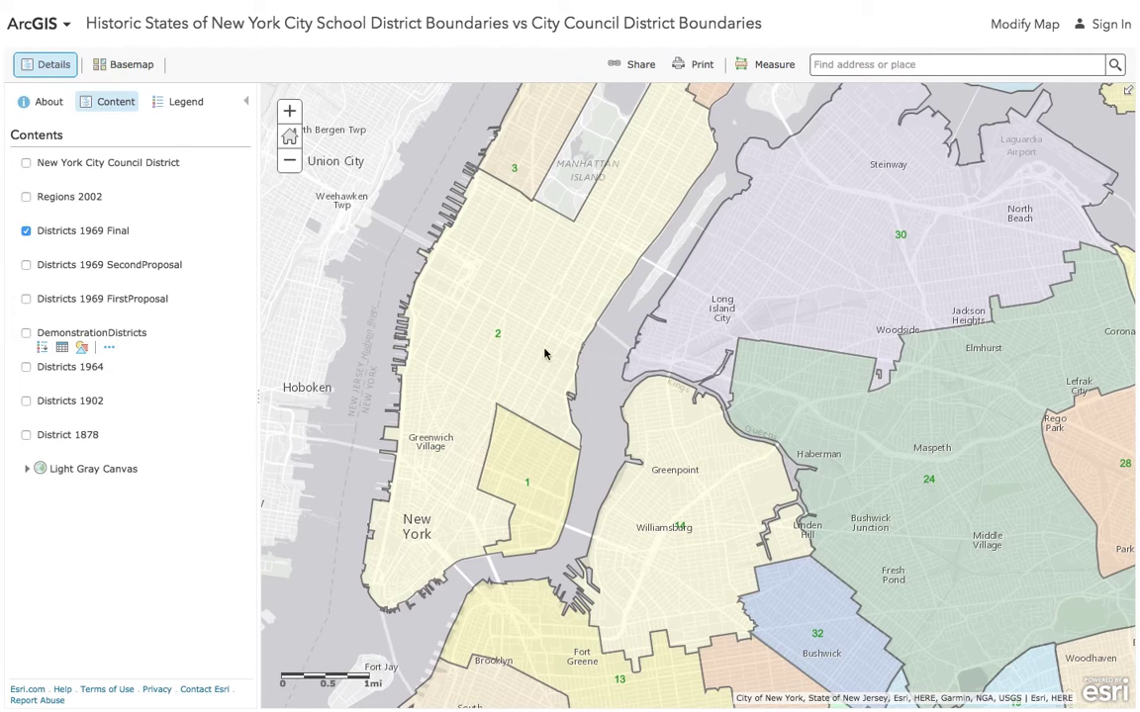
left_click_drag(578, 370, 550, 292)
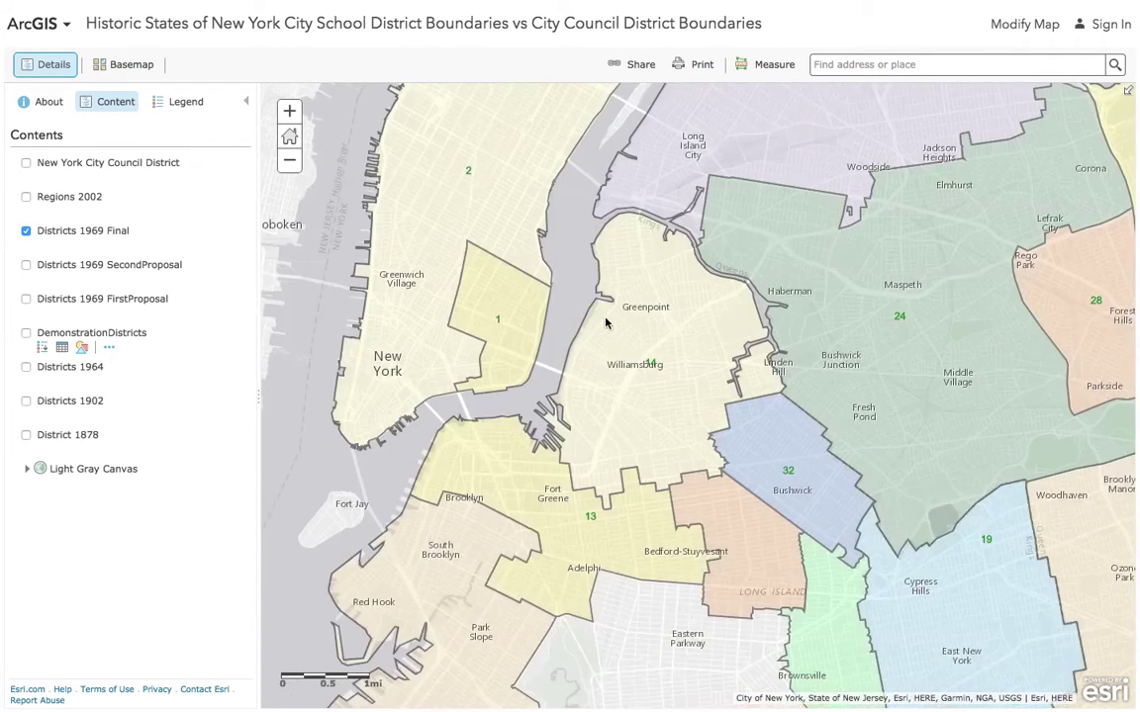
left_click_drag(622, 408, 669, 339)
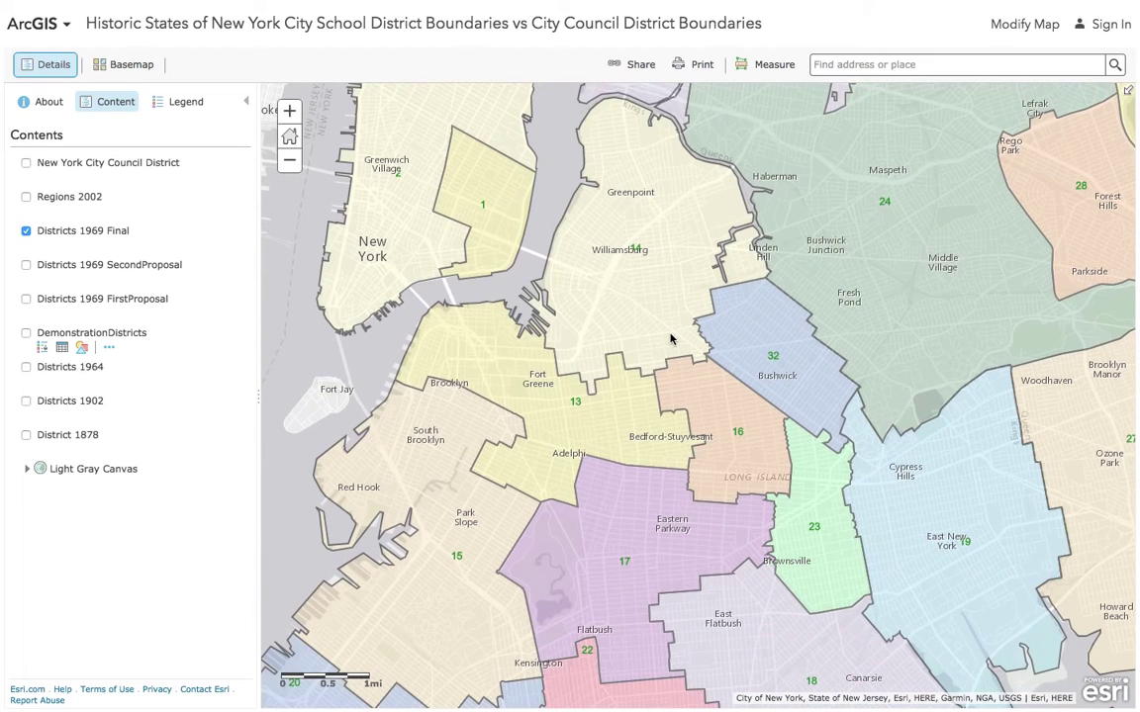